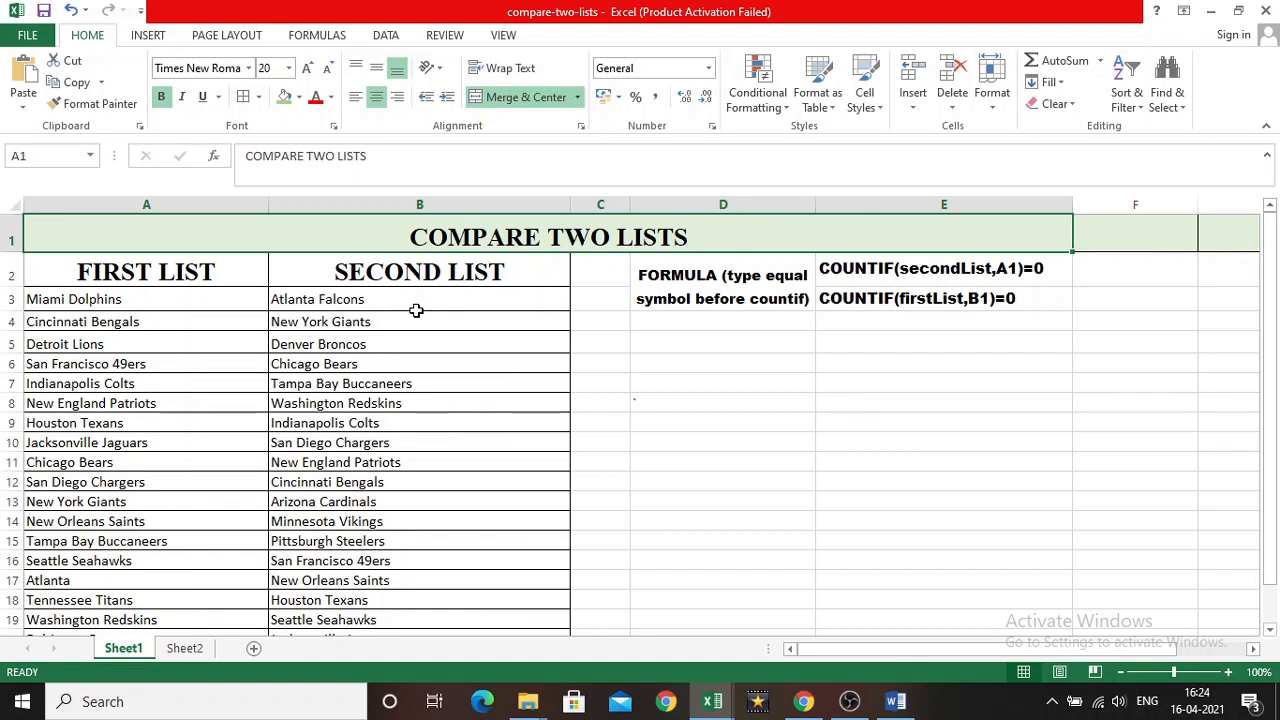
{"action": "left_click", "coordinate": [155, 293]}
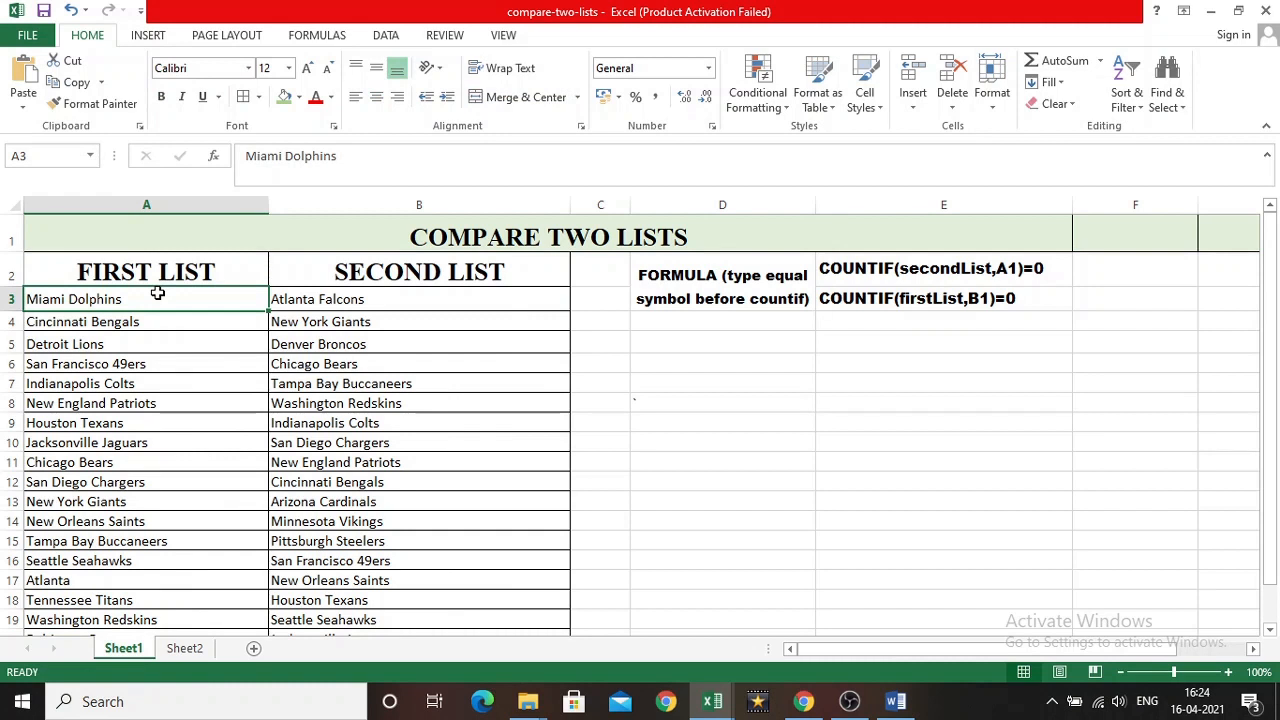
{"action": "left_click", "coordinate": [296, 300]}
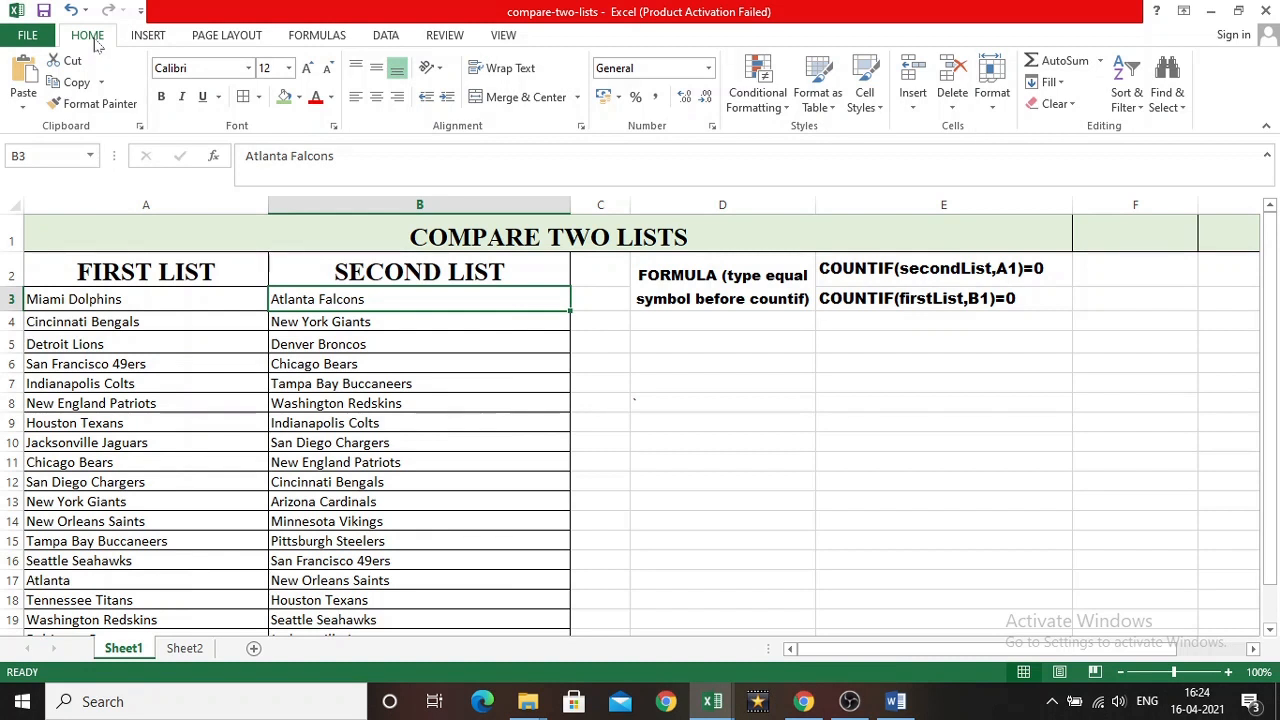
{"action": "left_click", "coordinate": [773, 110]}
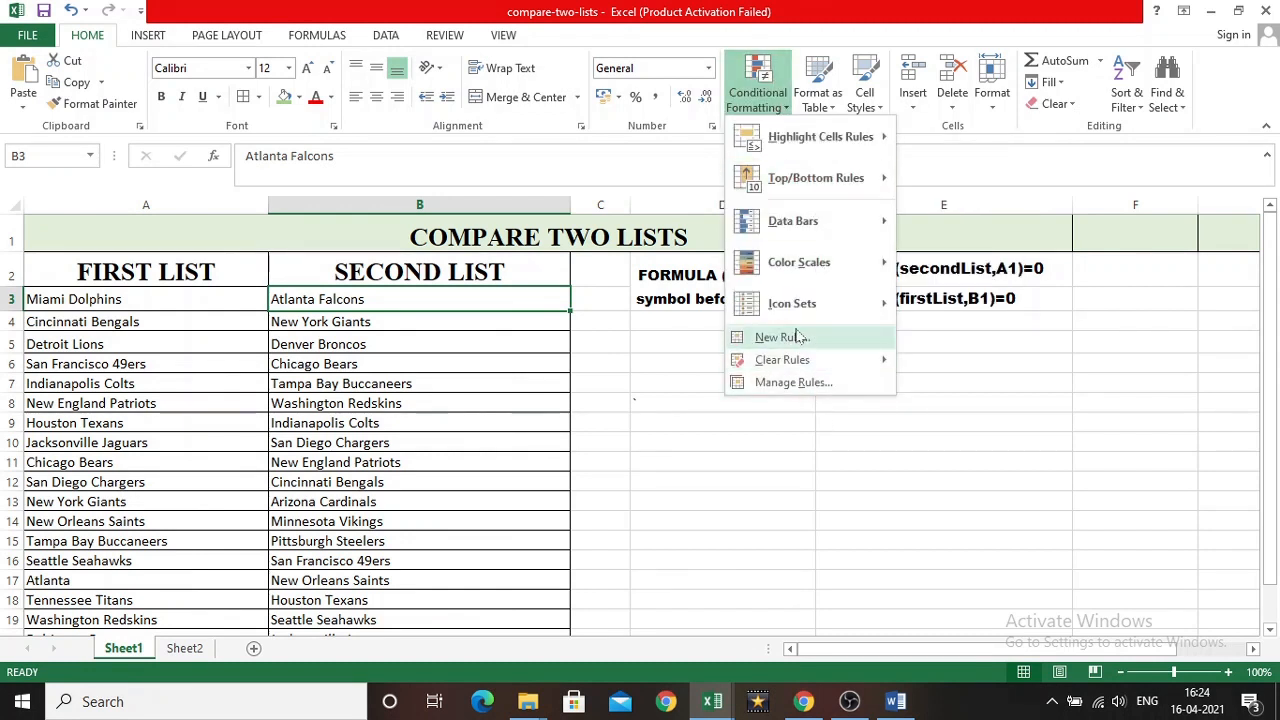
{"action": "left_click", "coordinate": [128, 276]}
{"action": "left_click", "coordinate": [128, 272]}
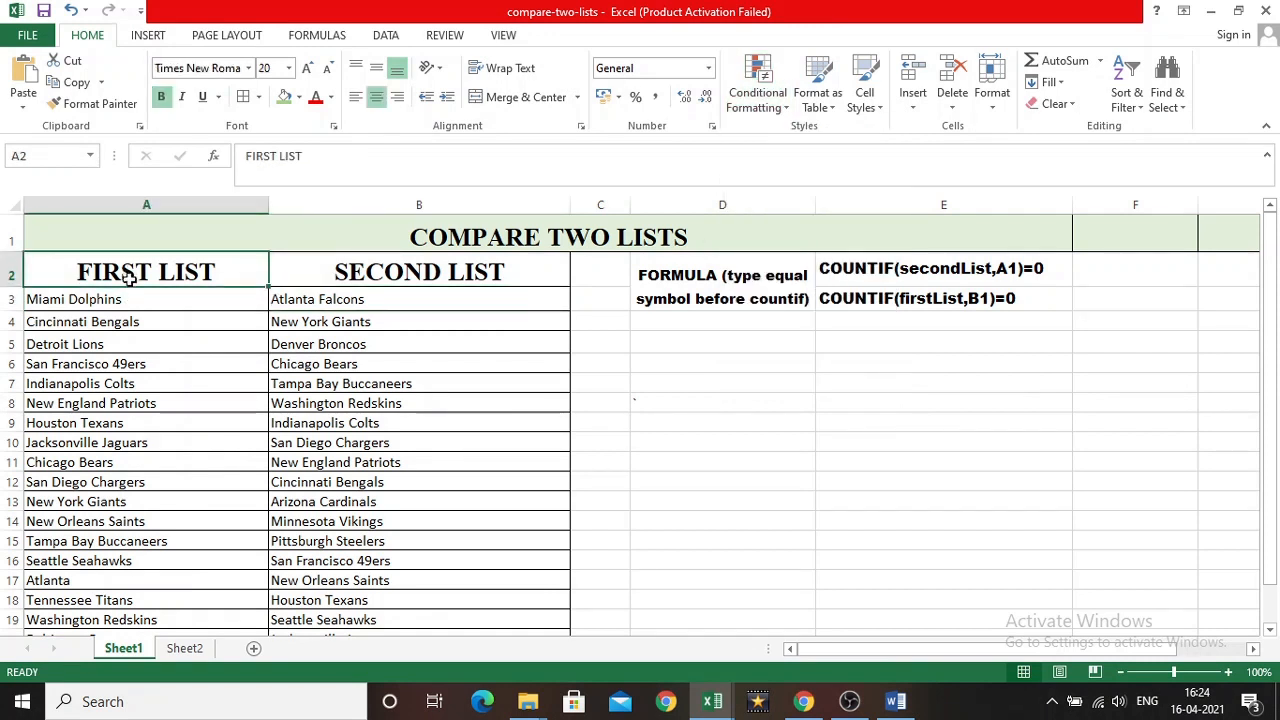
Start a new formula-based conditional formatting rule for the first list's team names in A3:A20.
{"action": "left_click", "coordinate": [120, 302]}
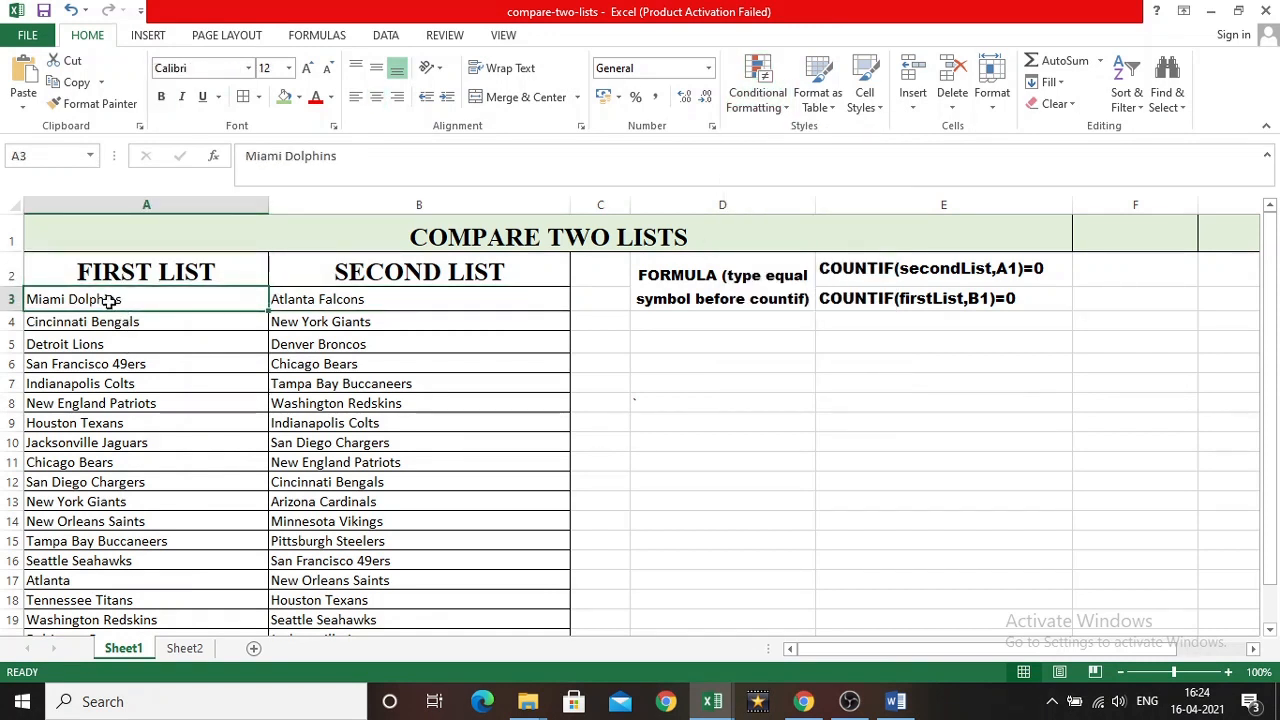
{"action": "left_click_drag", "start_coordinate": [108, 299], "coordinate": [157, 531]}
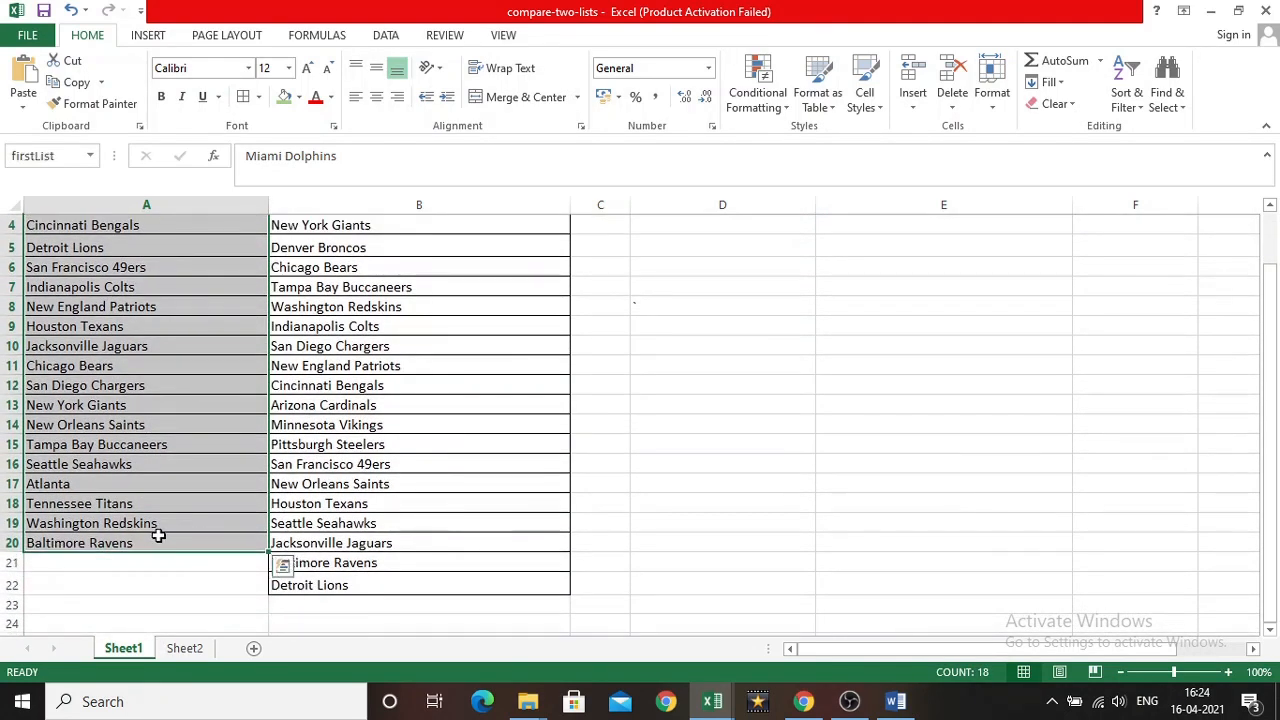
{"action": "left_click_drag", "start_coordinate": [1270, 290], "coordinate": [1277, 266]}
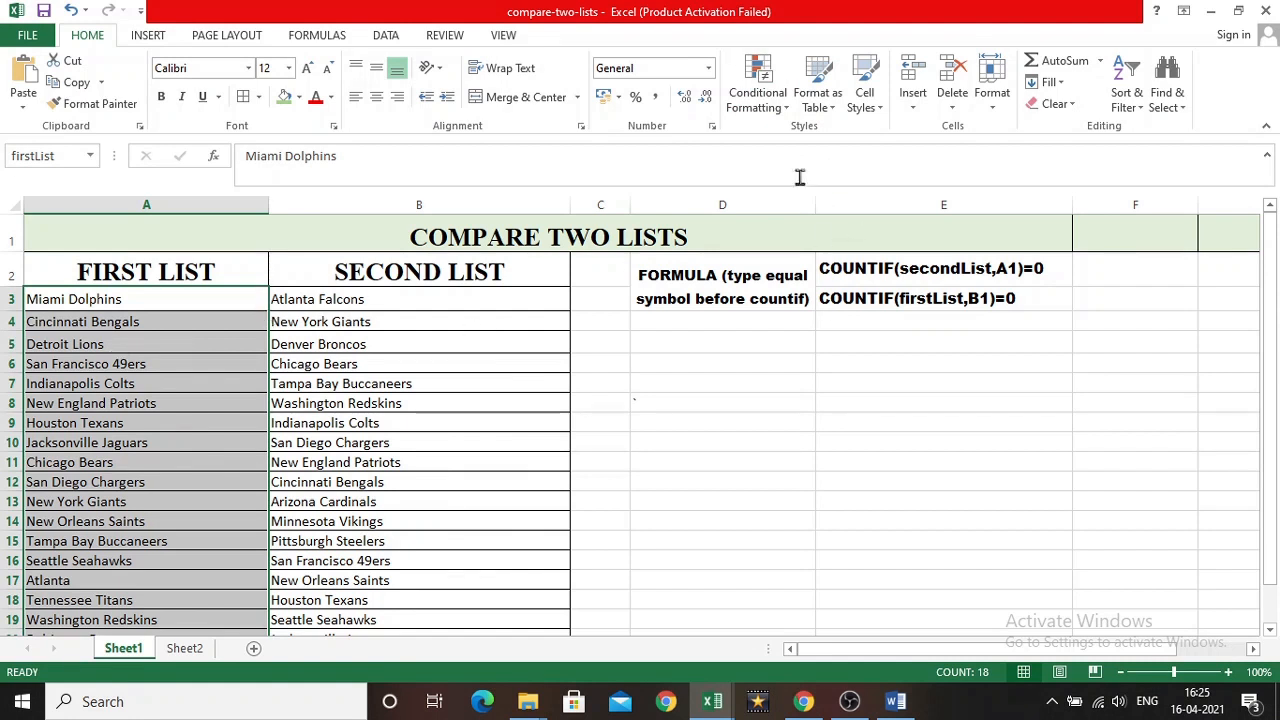
{"action": "left_click", "coordinate": [762, 110]}
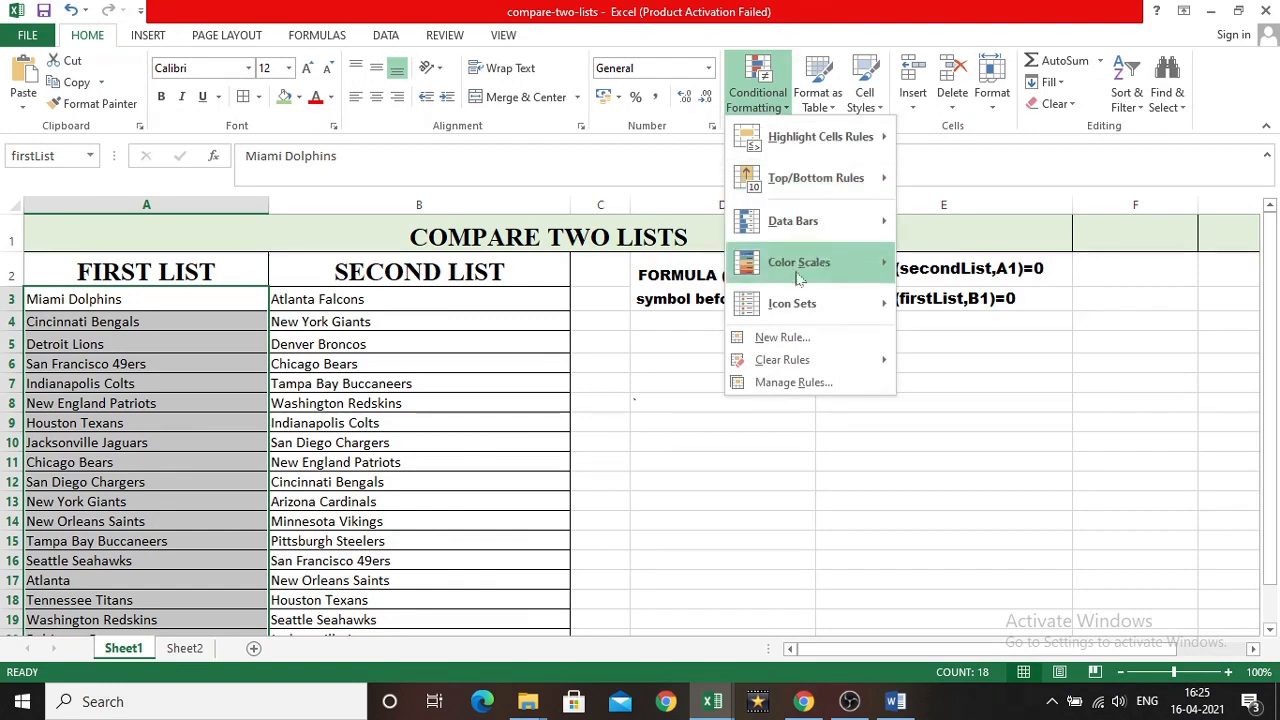
{"action": "left_click", "coordinate": [782, 338]}
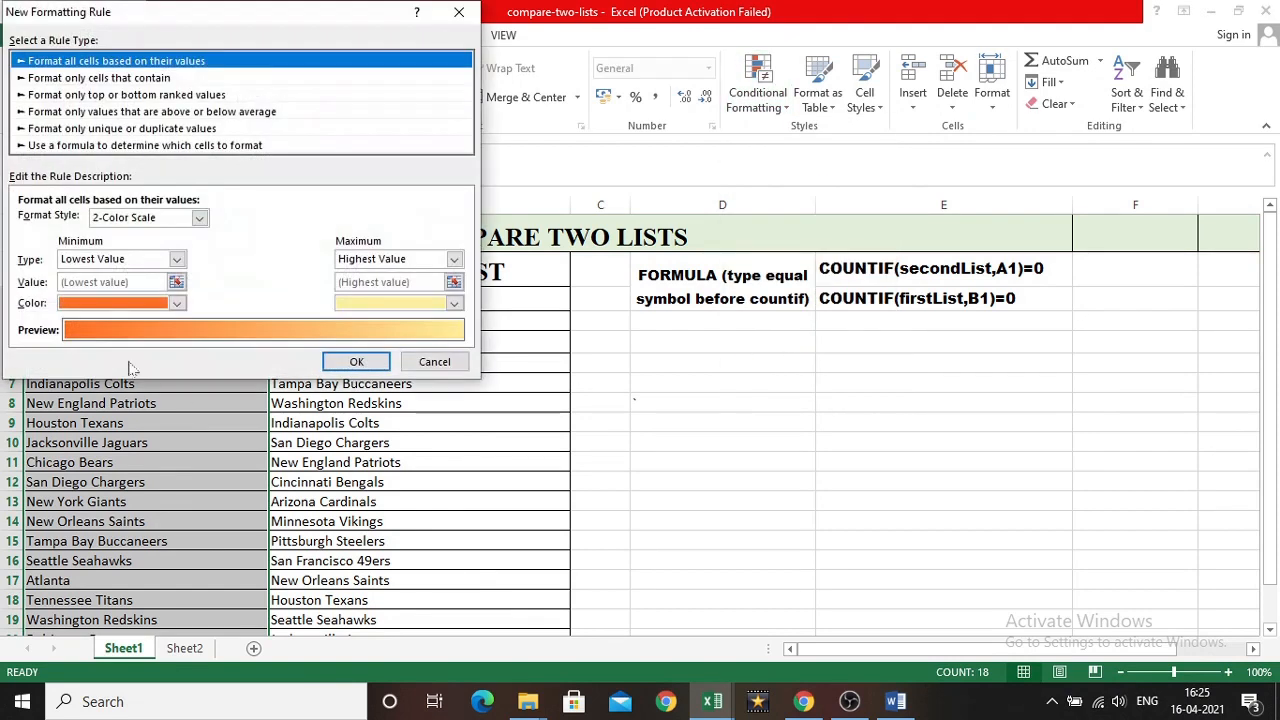
{"action": "left_click", "coordinate": [60, 146]}
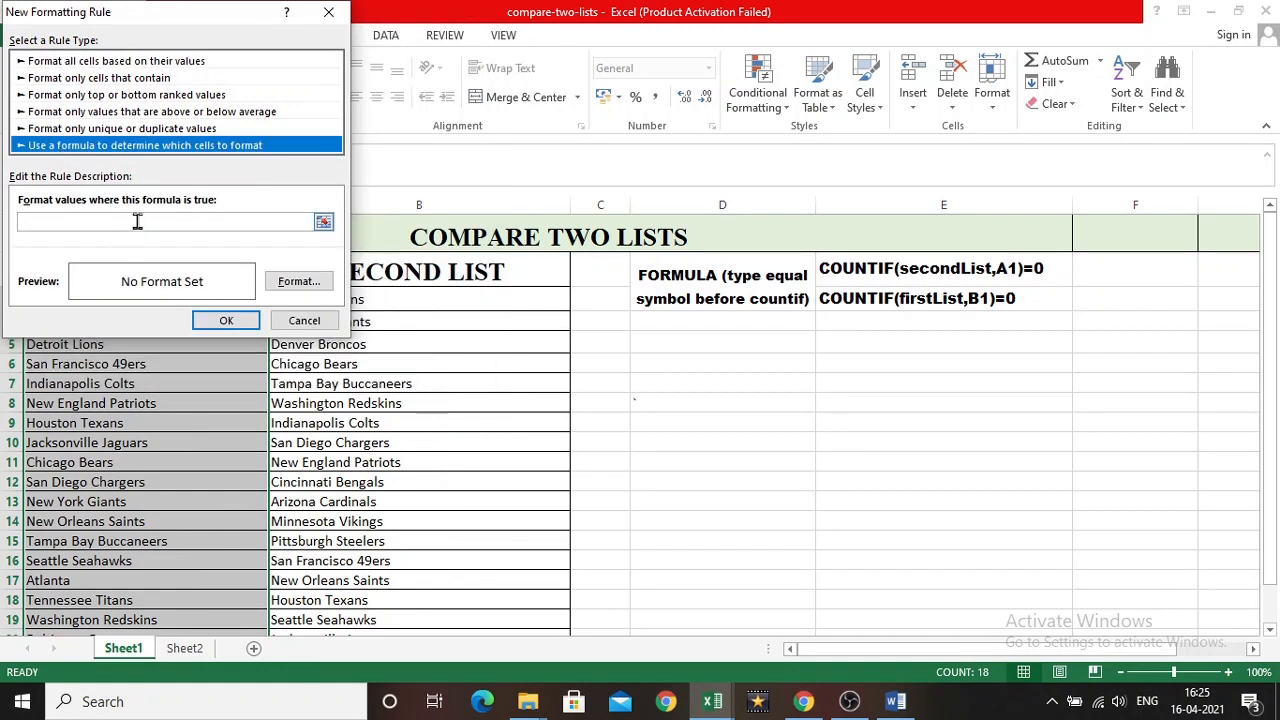
Enter =countif(secondList,A3)=0 as the formatting rule's condition.
{"action": "left_click", "coordinate": [137, 221]}
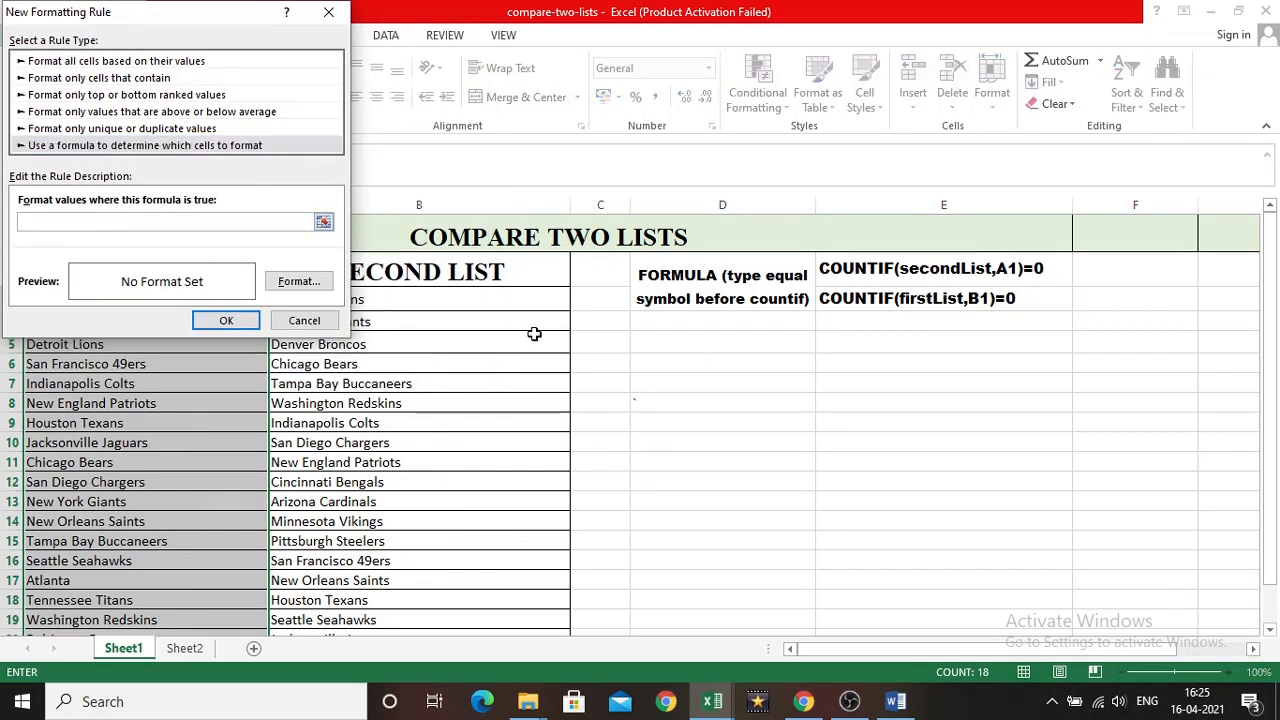
{"action": "type", "text": "=countif(secondList"}
{"action": "type", "text": ",A3"}
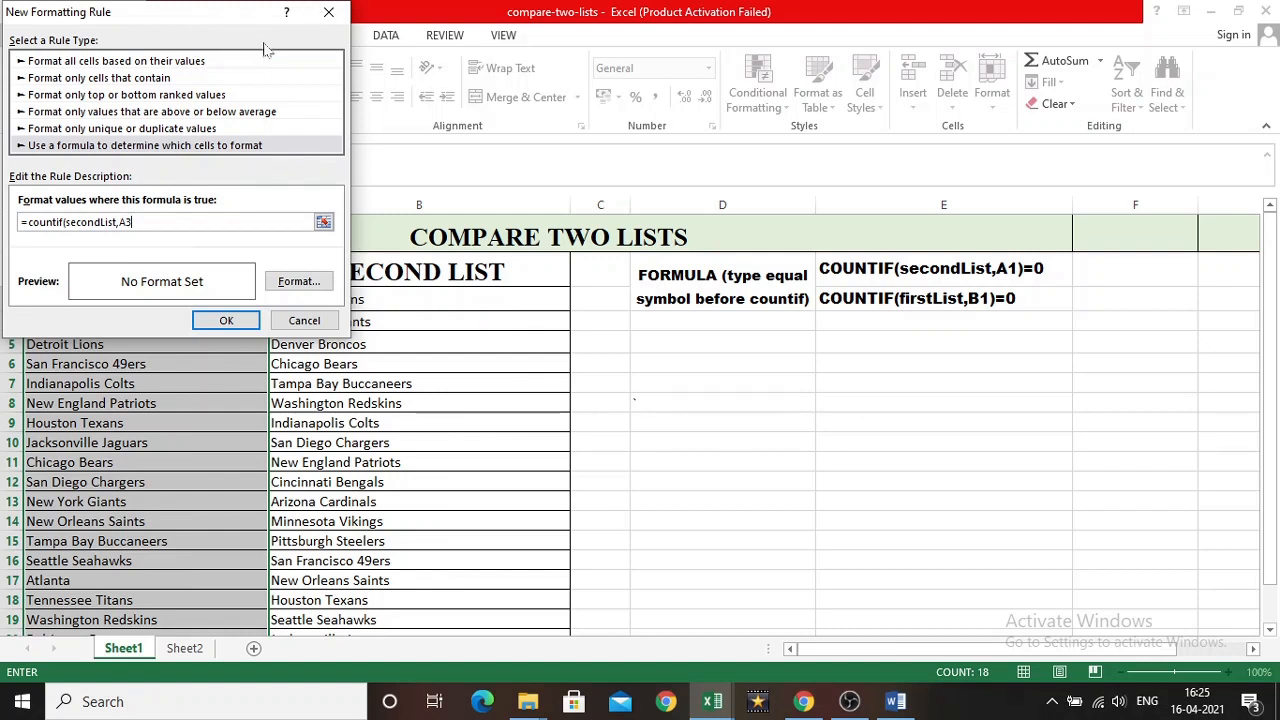
{"action": "left_click_drag", "start_coordinate": [214, 20], "coordinate": [636, 50]}
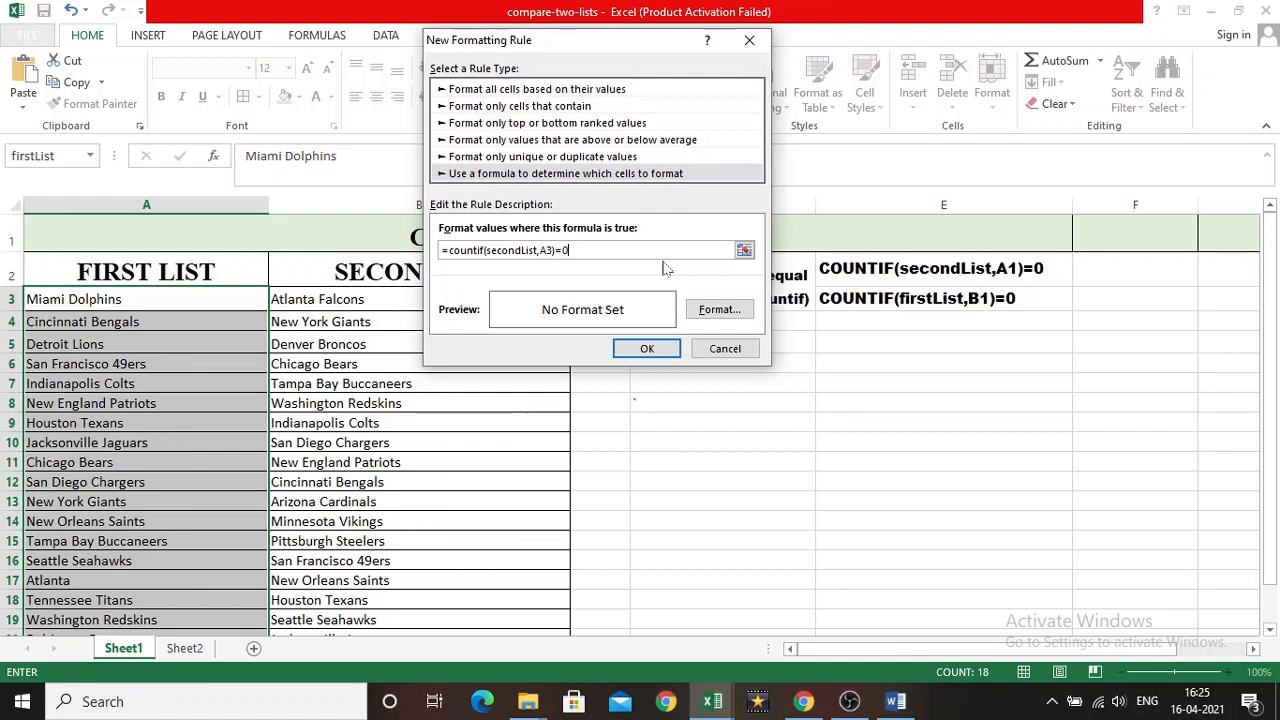
Give the first list's rule a light blue background fill and apply it.
{"action": "left_click", "coordinate": [718, 311]}
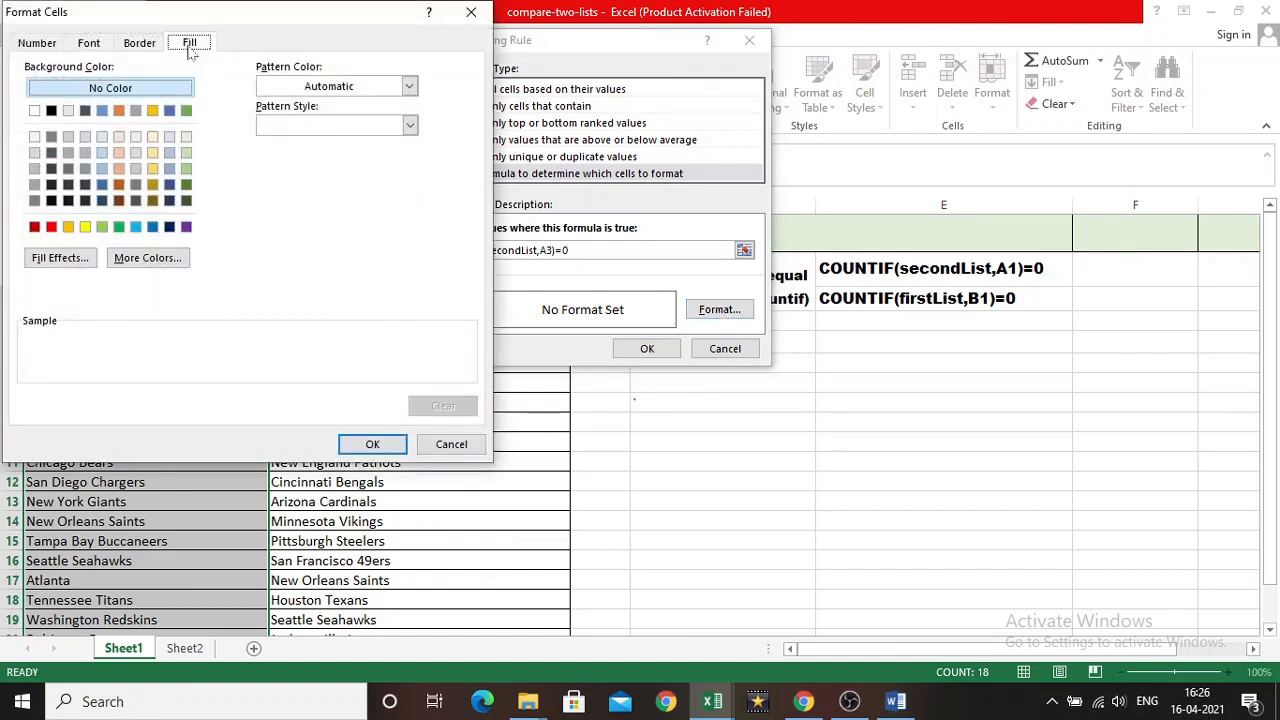
{"action": "left_click", "coordinate": [135, 227]}
{"action": "left_click", "coordinate": [369, 446]}
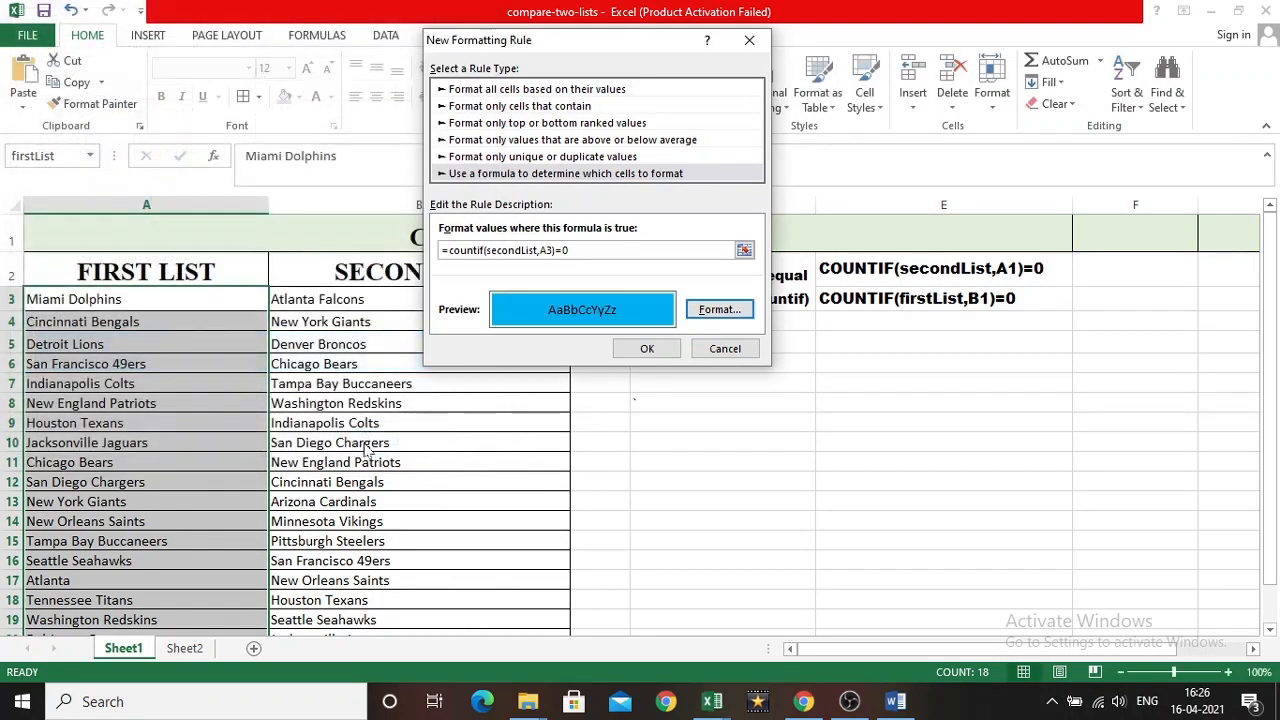
{"action": "left_click", "coordinate": [643, 349]}
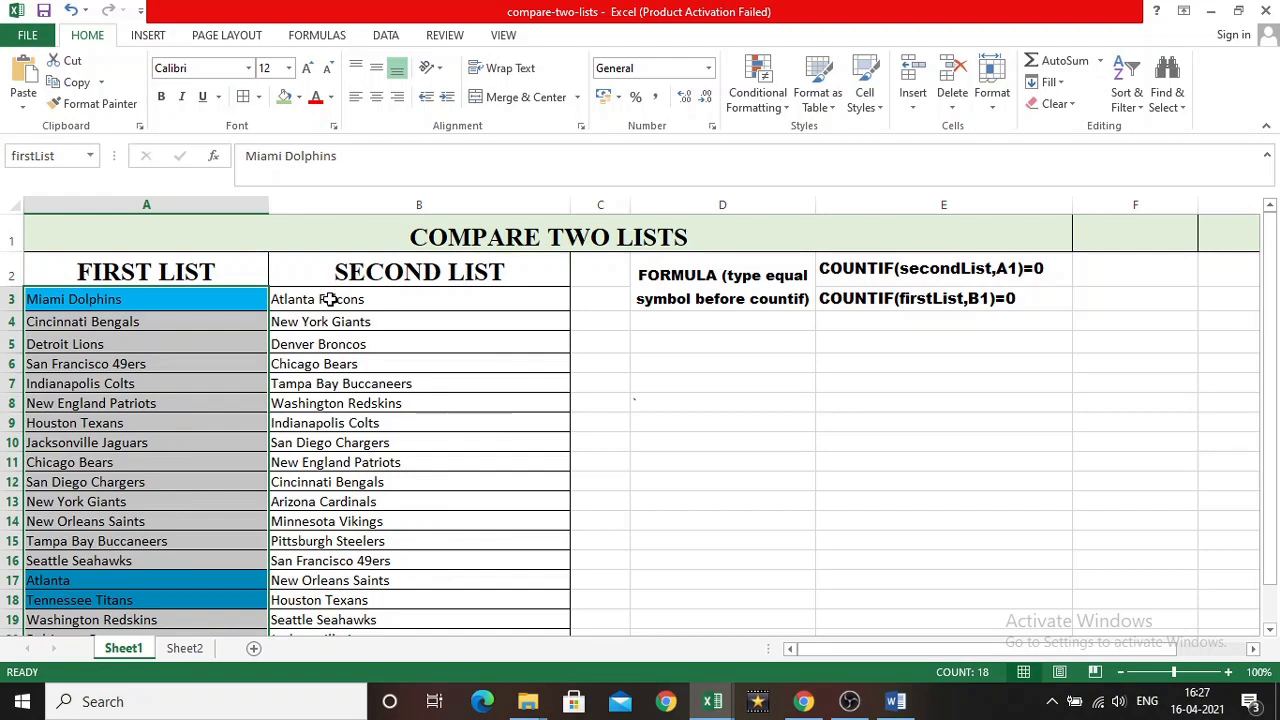
Start a new formula-based conditional formatting rule for the second list's team names in B3:B22.
{"action": "left_click_drag", "start_coordinate": [330, 299], "coordinate": [342, 588]}
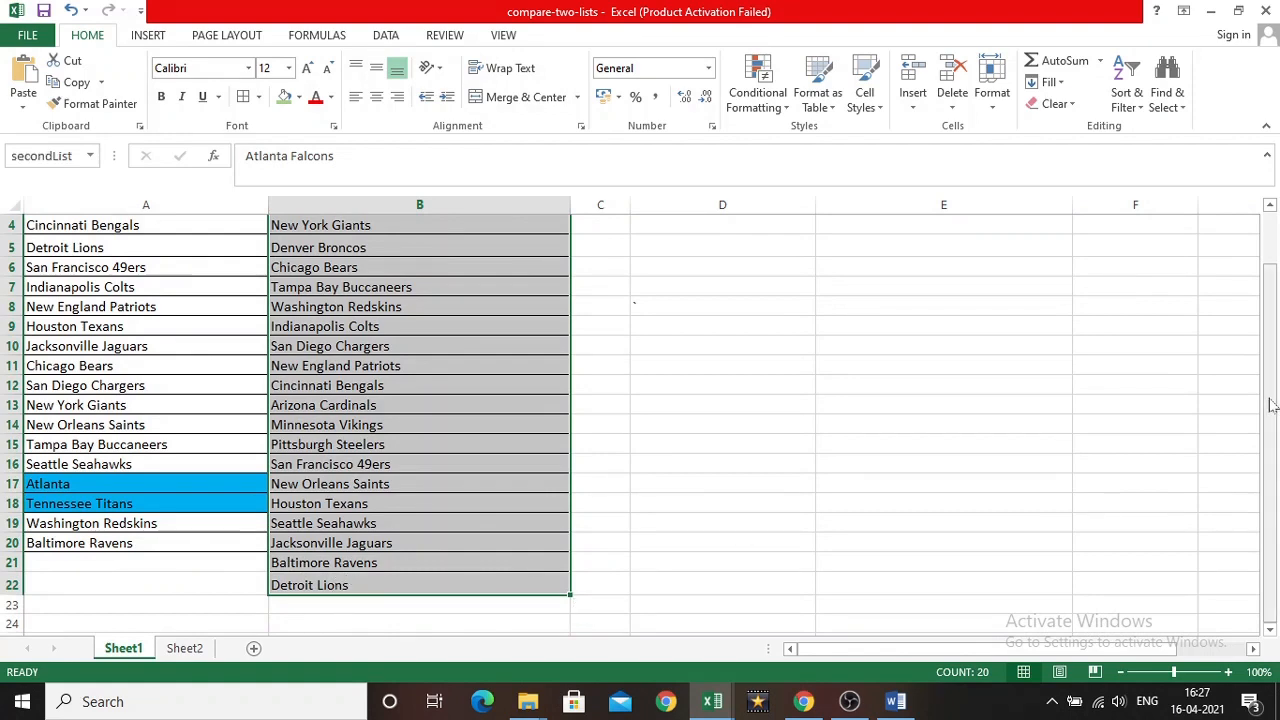
{"action": "left_click_drag", "start_coordinate": [1270, 400], "coordinate": [1268, 325]}
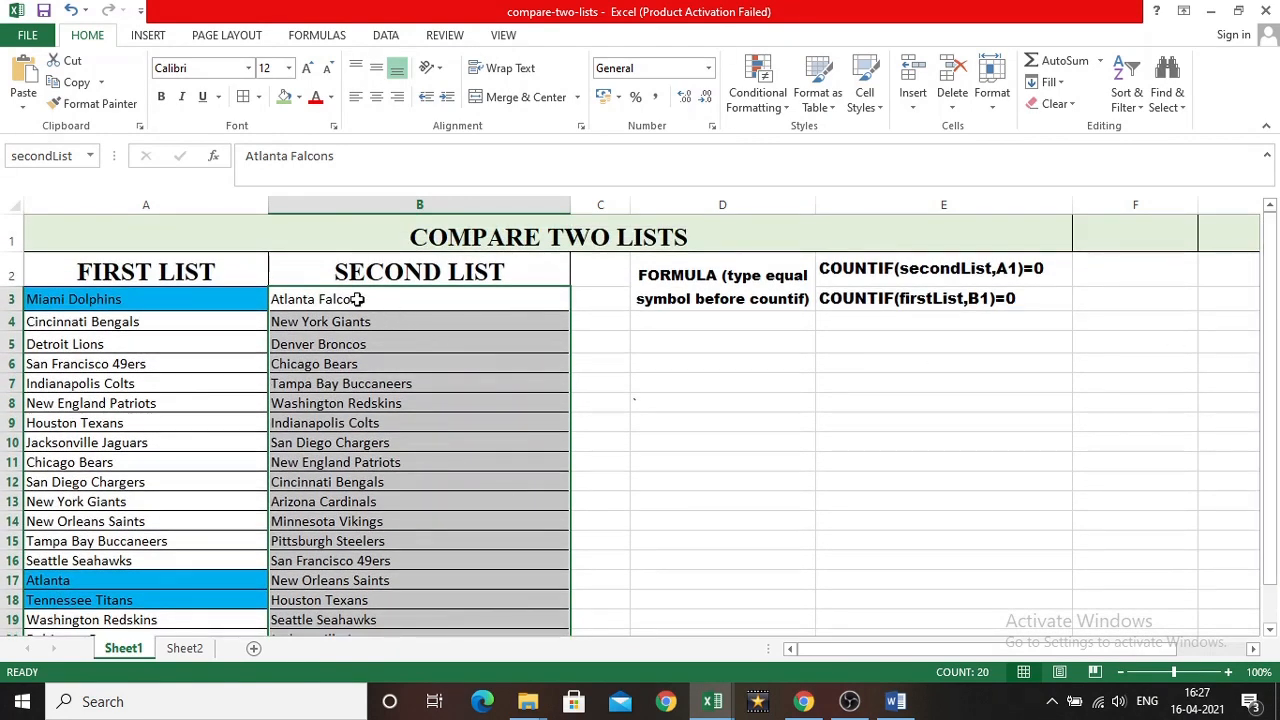
{"action": "left_click", "coordinate": [761, 100]}
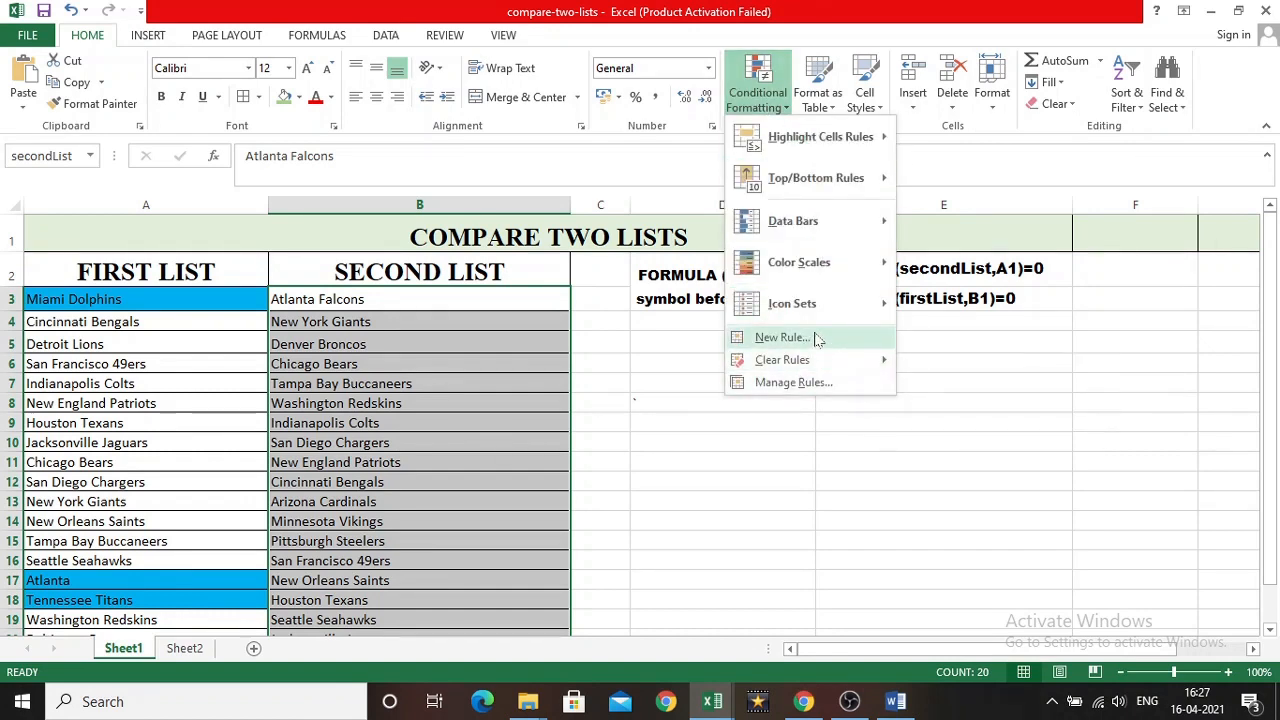
{"action": "left_click", "coordinate": [783, 338]}
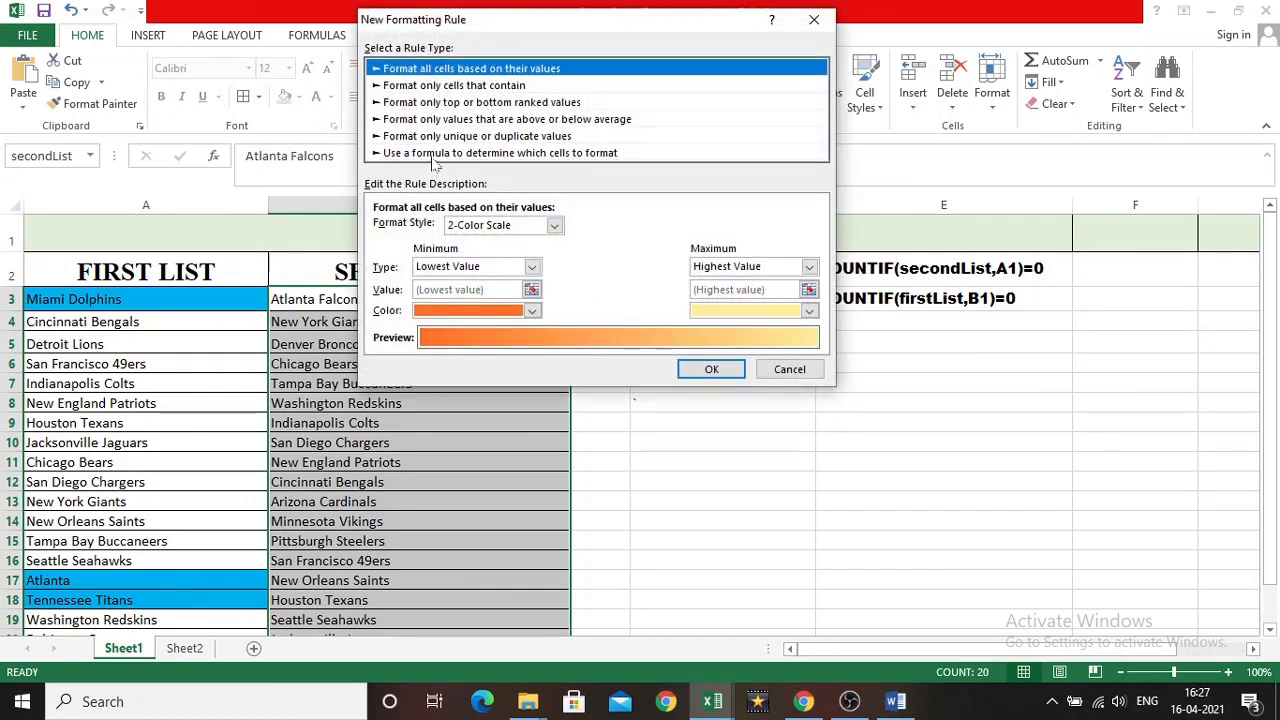
{"action": "left_click", "coordinate": [436, 154]}
Enter =countif(firstList,B3)=0 as the condition of the second list's formatting rule.
{"action": "left_click", "coordinate": [469, 228]}
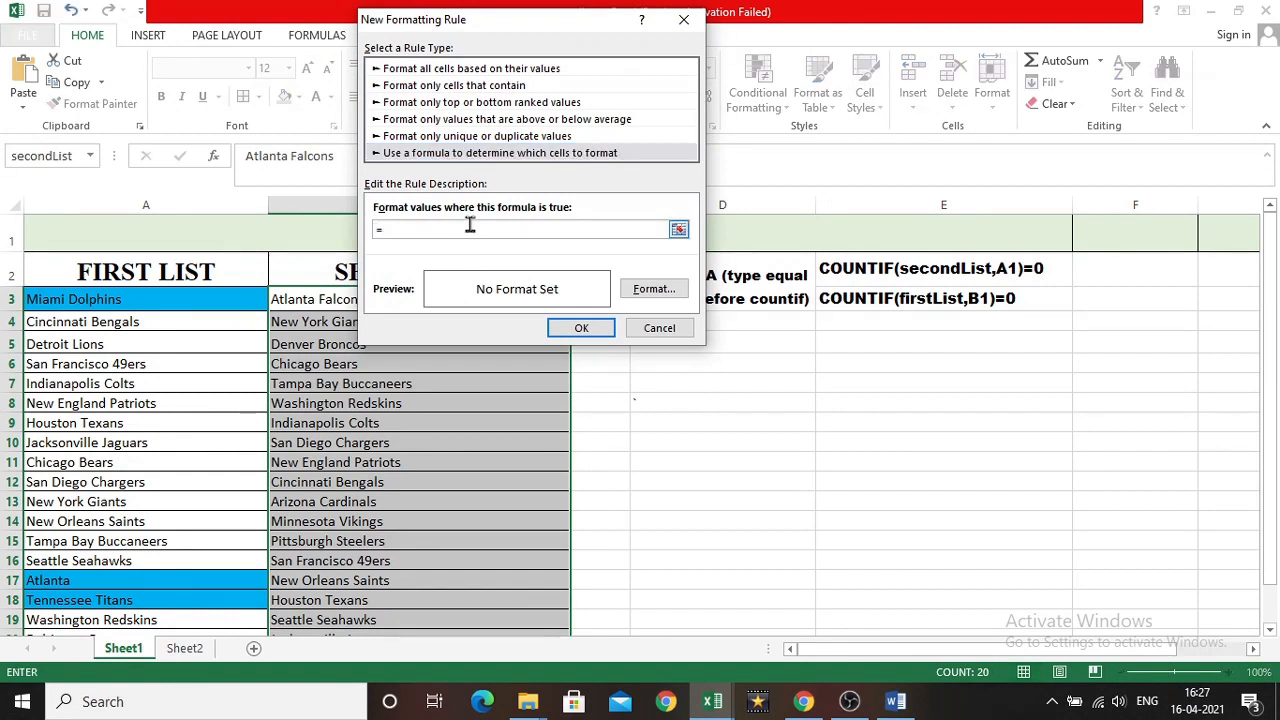
{"action": "type", "text": "ti"}
{"action": "type", "text": "List,B"}
{"action": "type", "text": "3)=0"}
Give the second list's rule a light gold background fill and apply it.
{"action": "left_click", "coordinate": [672, 289]}
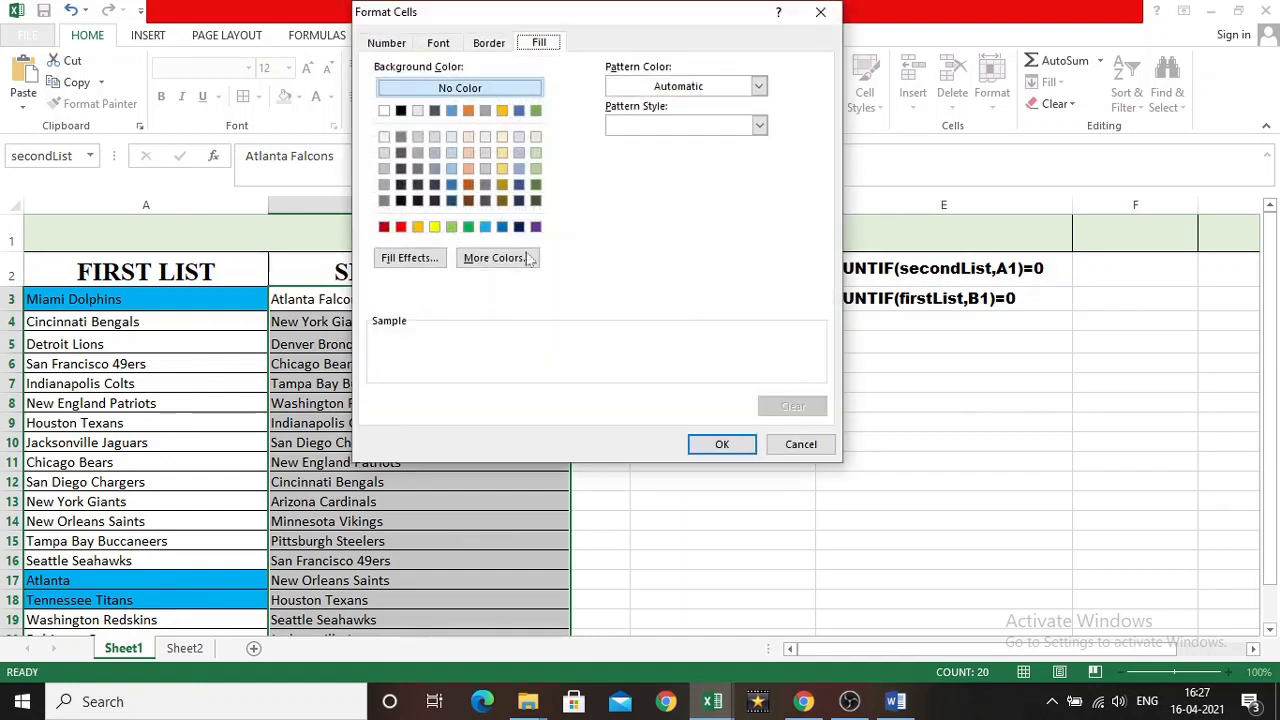
{"action": "left_click", "coordinate": [502, 168]}
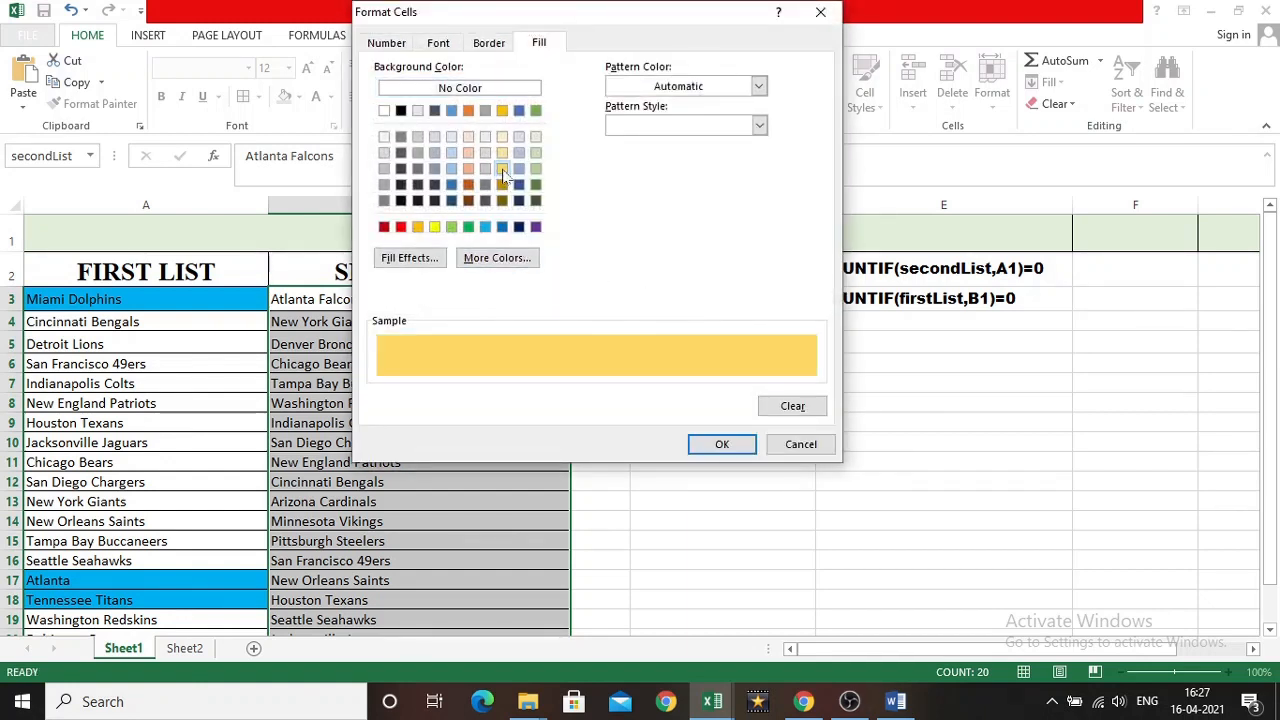
{"action": "left_click", "coordinate": [721, 446]}
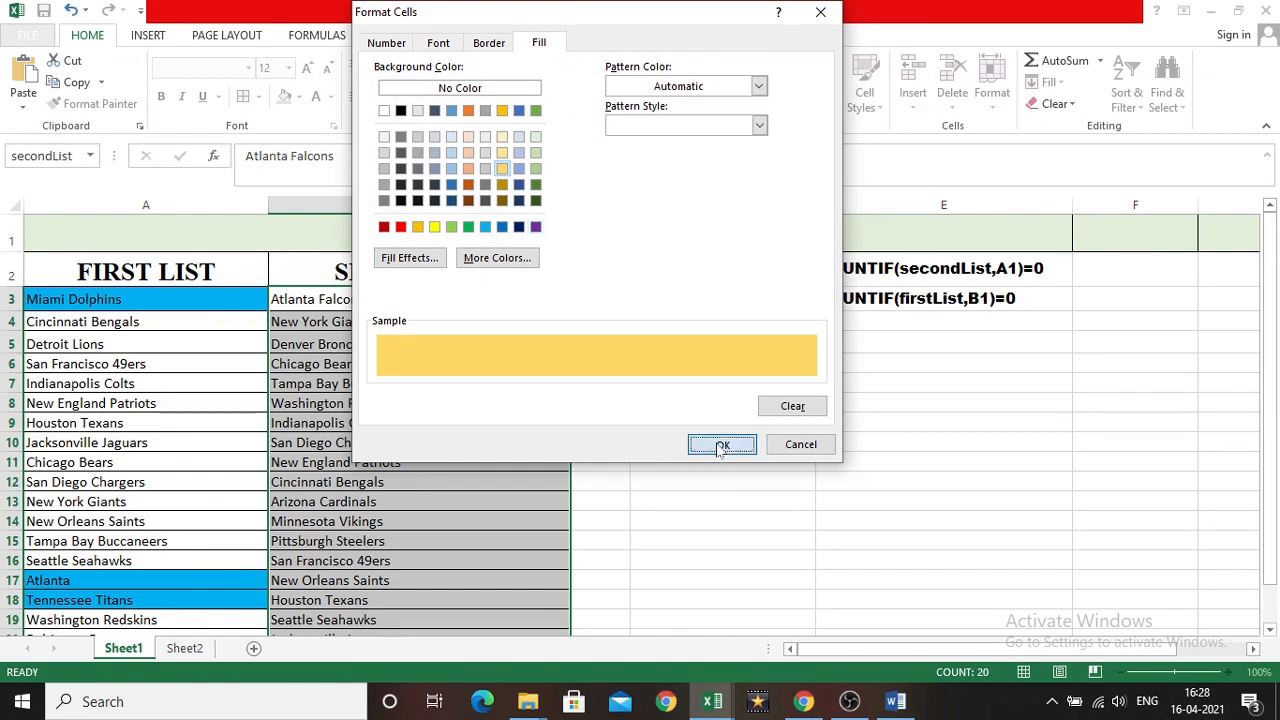
{"action": "left_click", "coordinate": [583, 332]}
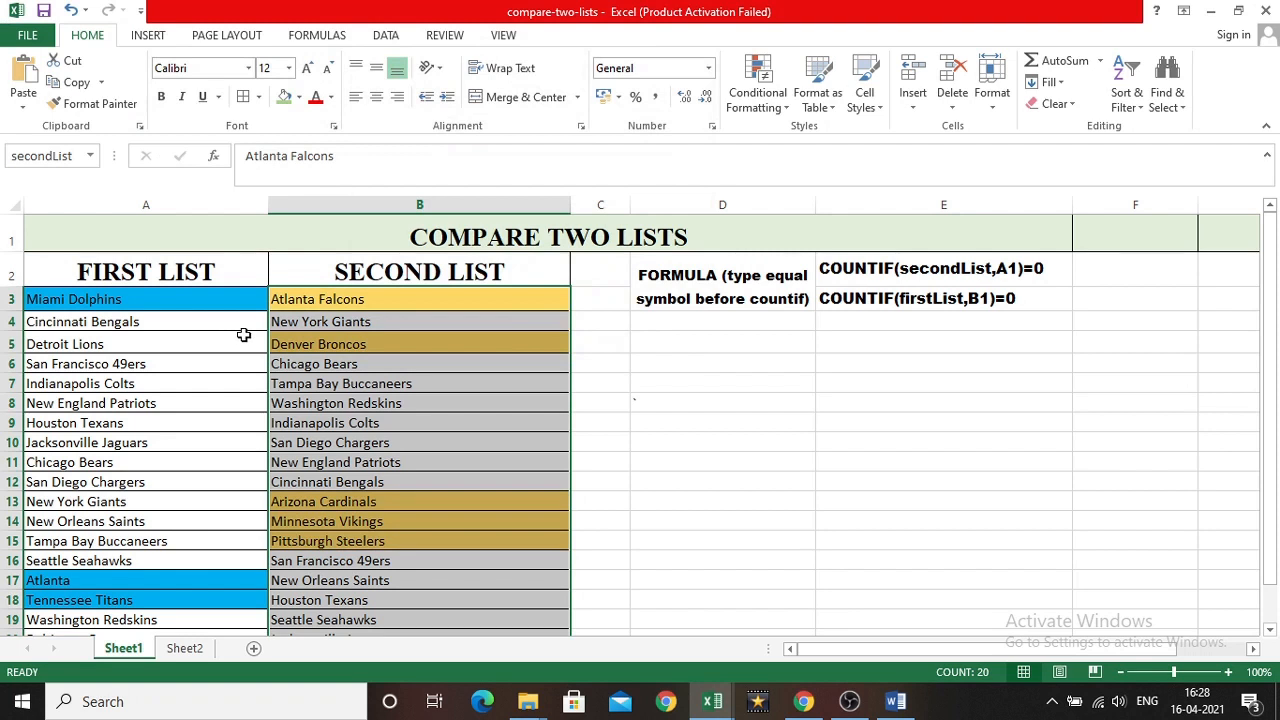
{"action": "left_click", "coordinate": [486, 338]}
{"action": "left_click", "coordinate": [426, 303]}
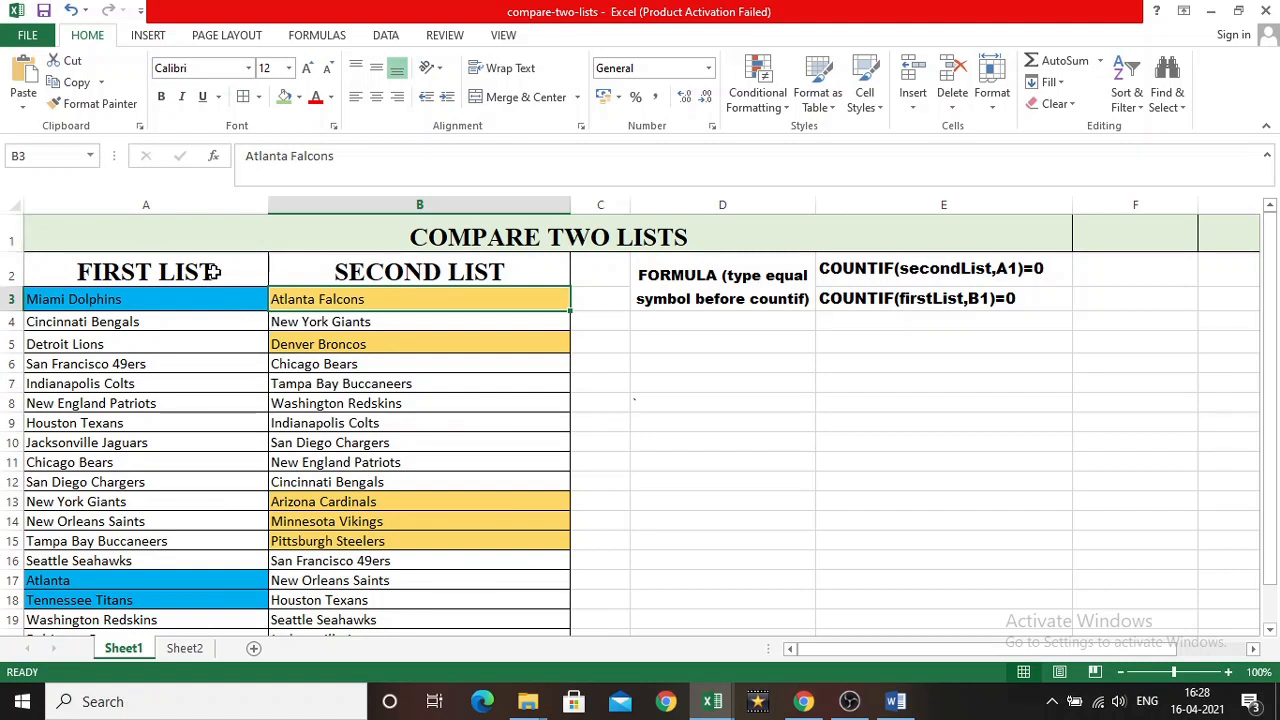
{"action": "left_click", "coordinate": [758, 88]}
{"action": "mouse_move", "coordinate": [784, 366]}
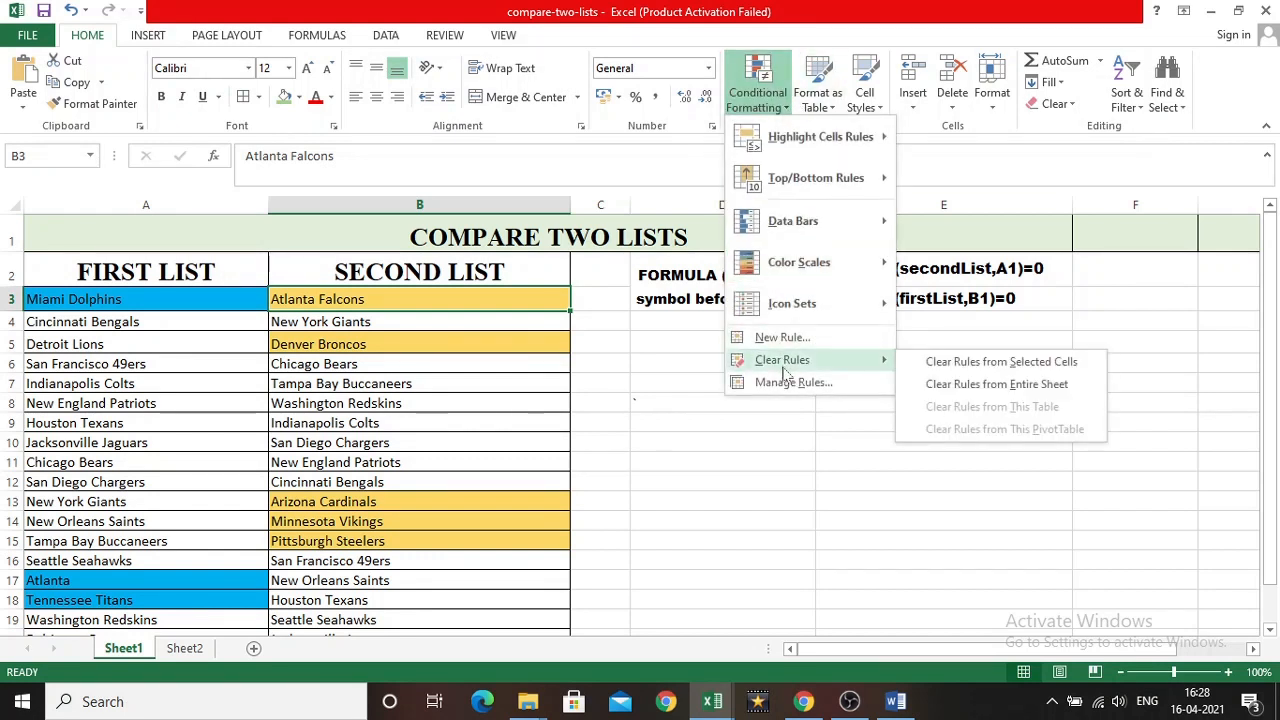
{"action": "left_click", "coordinate": [648, 378]}
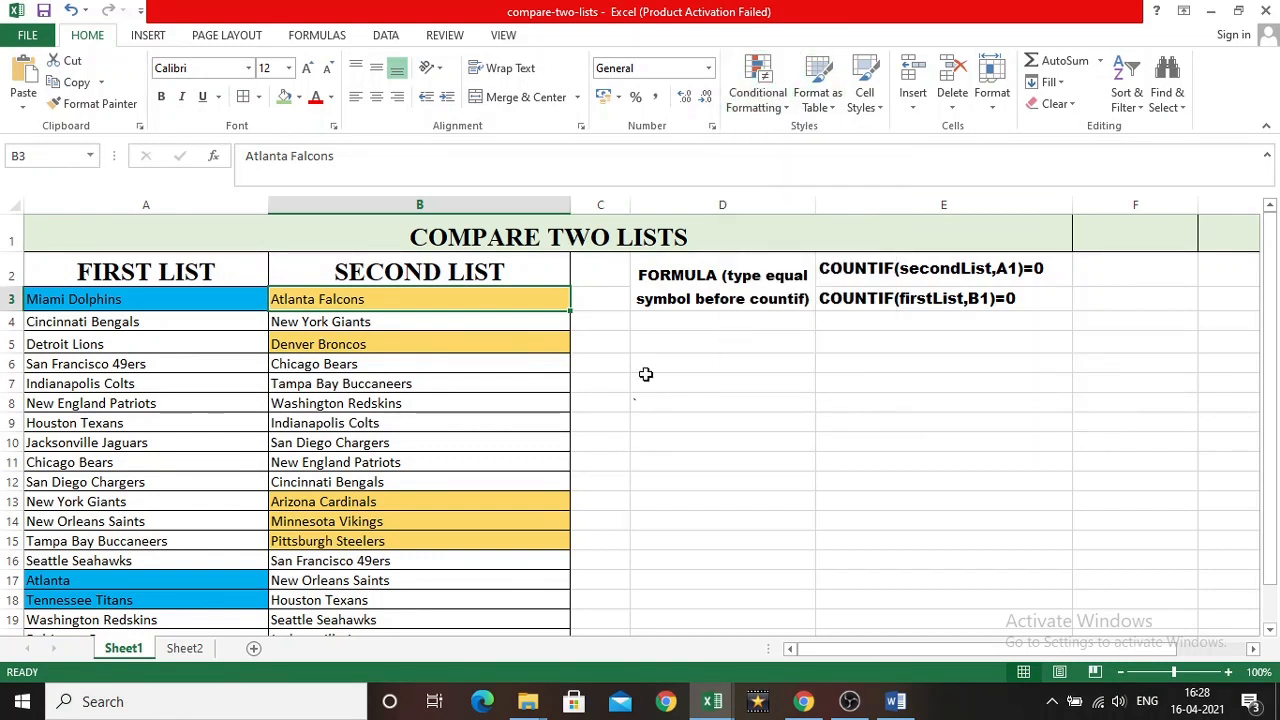
Correct the sample formulas to COUNTIF(secondList,A3)=0 in E2 and COUNTIF(firstList,B3)=0 in E3.
{"action": "left_click", "coordinate": [932, 269]}
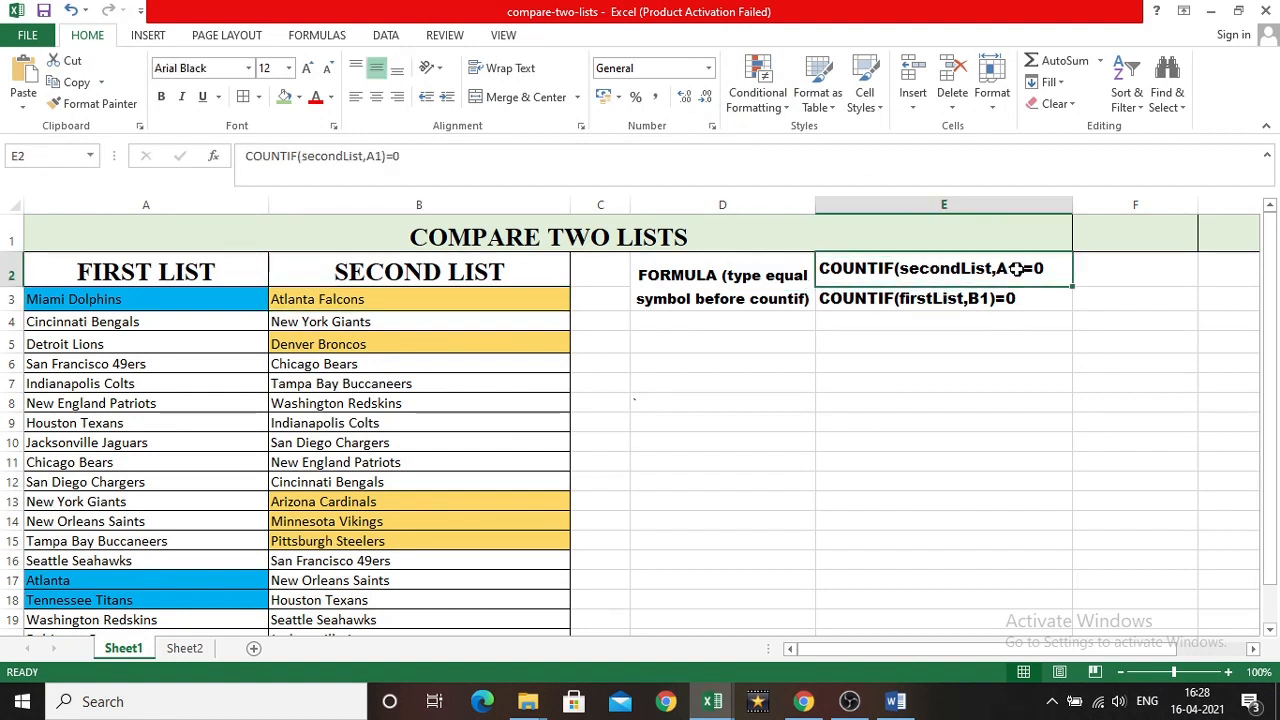
{"action": "double_click", "coordinate": [1019, 269]}
{"action": "key", "text": "BackSpace"}
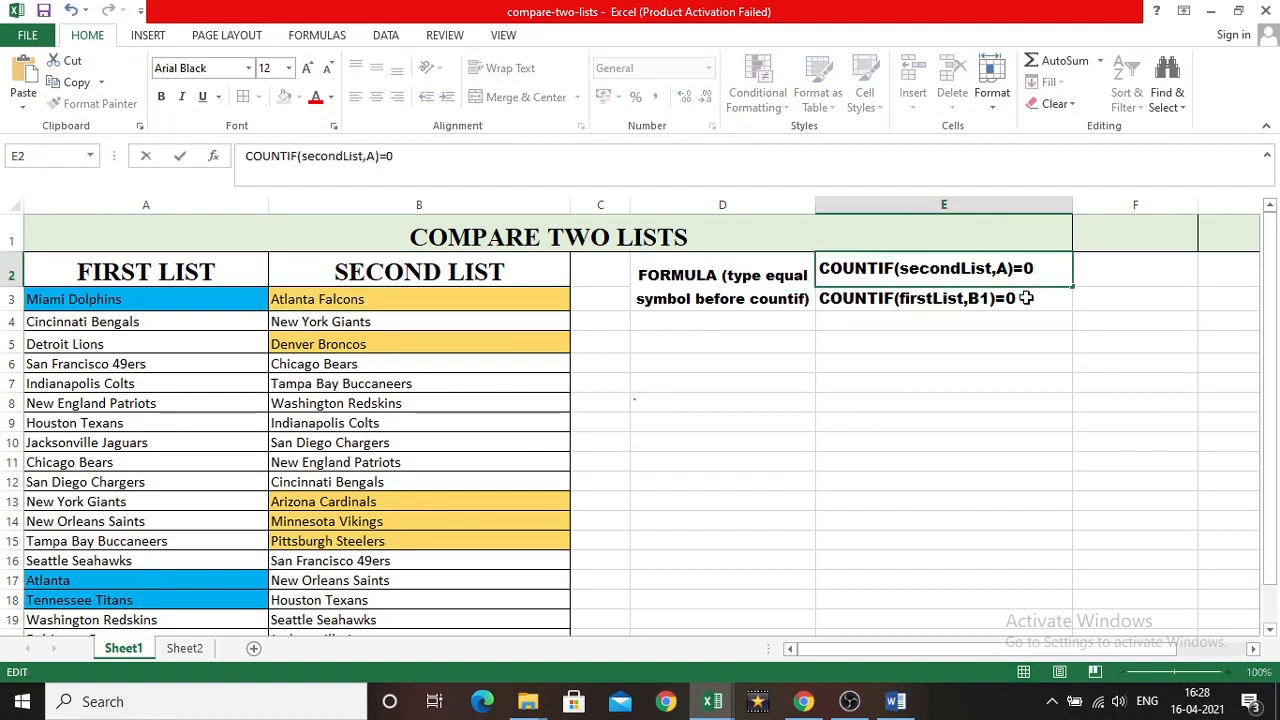
{"action": "type", "text": "3"}
{"action": "left_click", "coordinate": [992, 298]}
{"action": "double_click", "coordinate": [990, 298]}
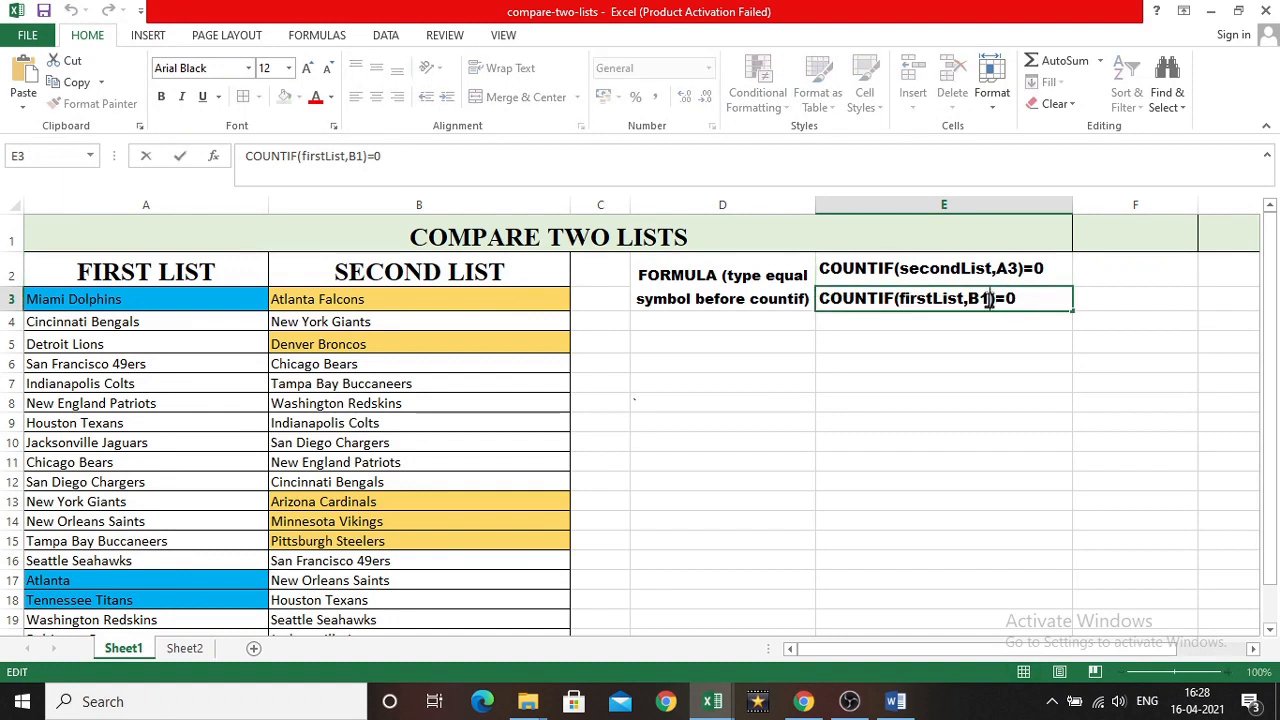
{"action": "key", "text": "BackSpace"}
{"action": "type", "text": "3"}
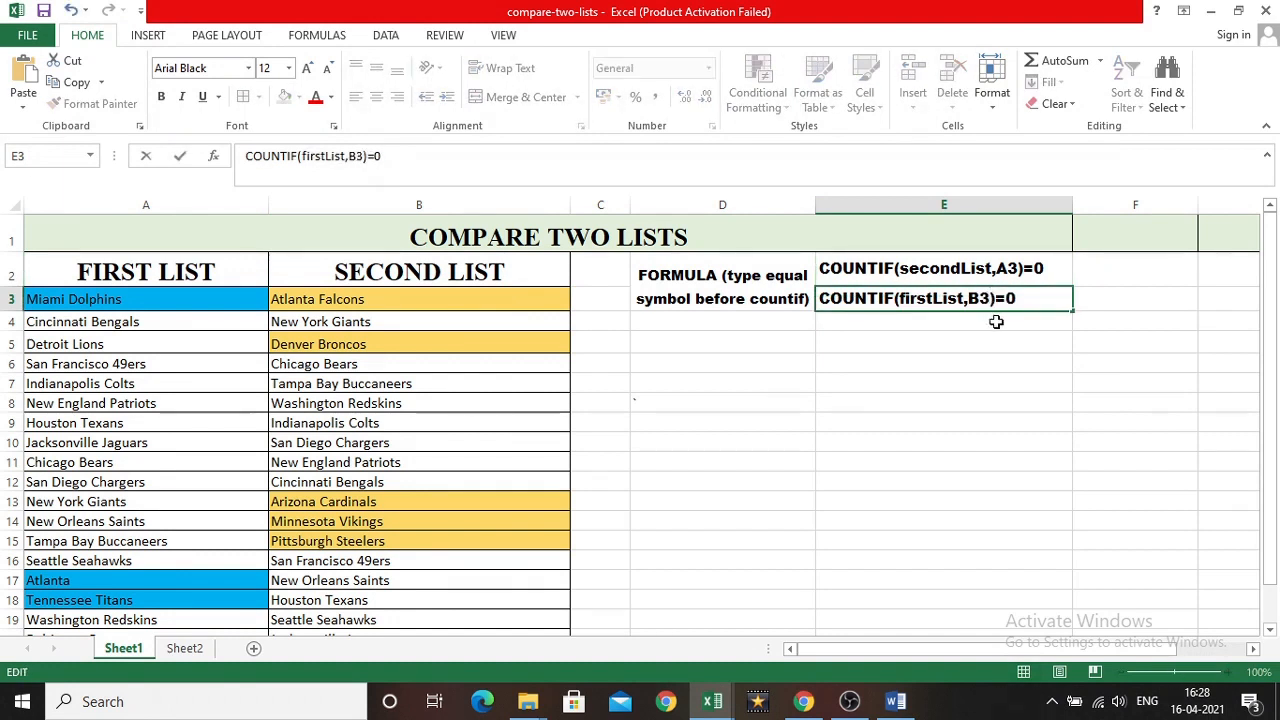